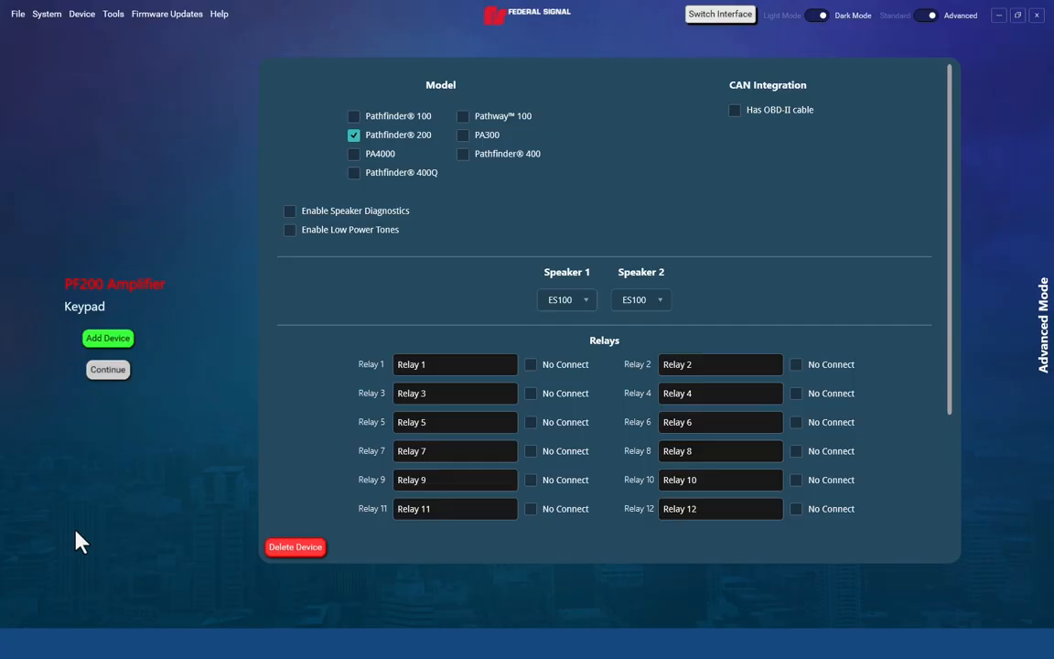
# - Add two DynaFlare devices to the PF200 amplifier system configuration
pyautogui.click(117, 347)
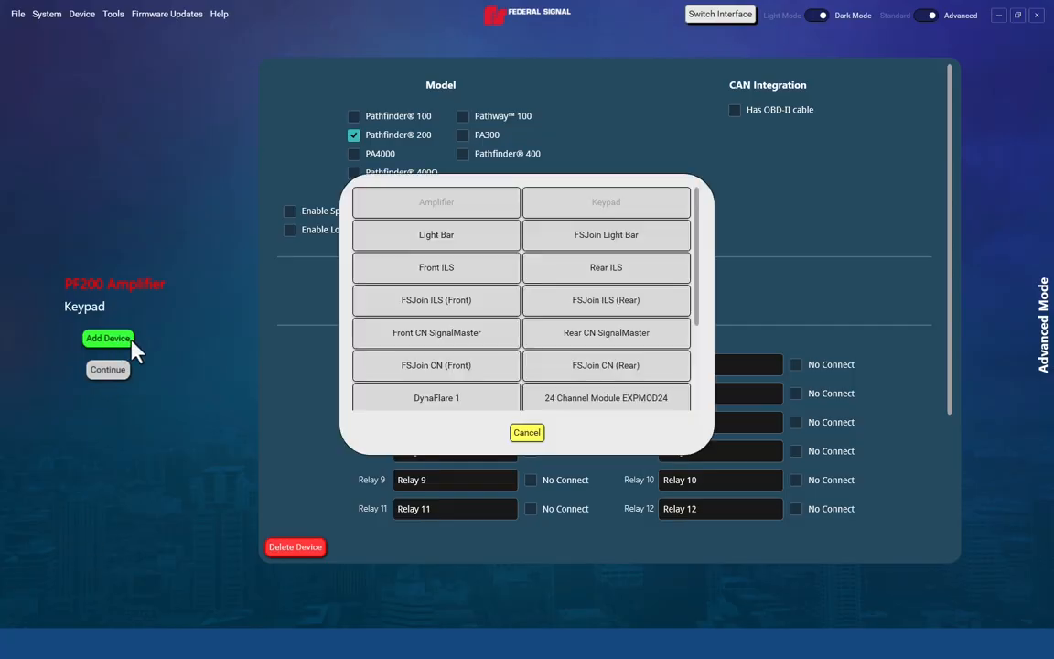
pyautogui.click(448, 405)
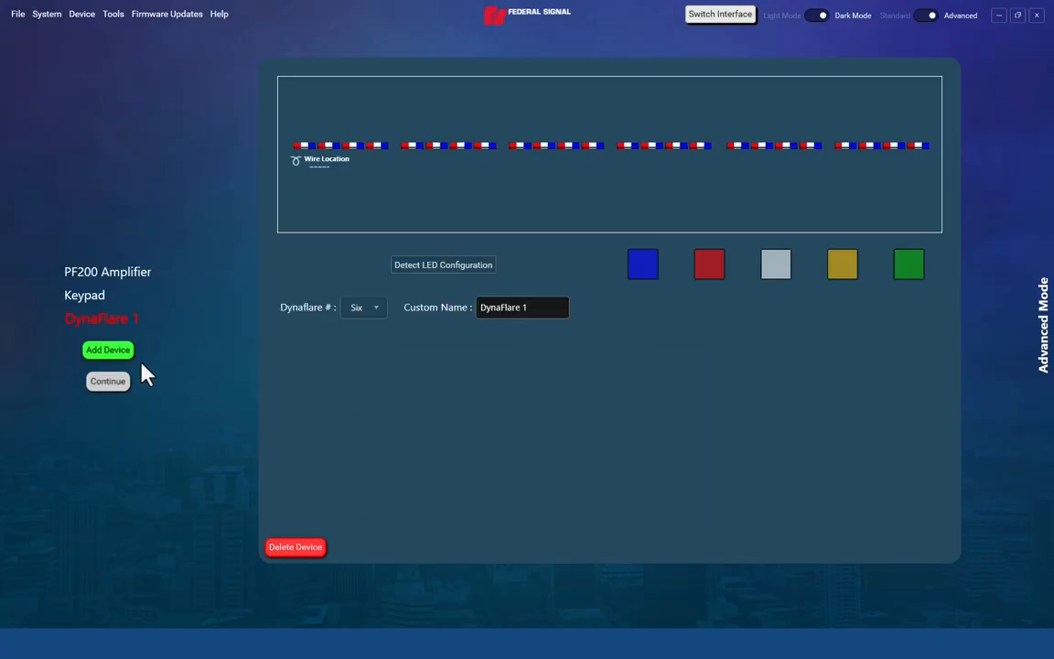
pyautogui.click(121, 355)
pyautogui.click(430, 412)
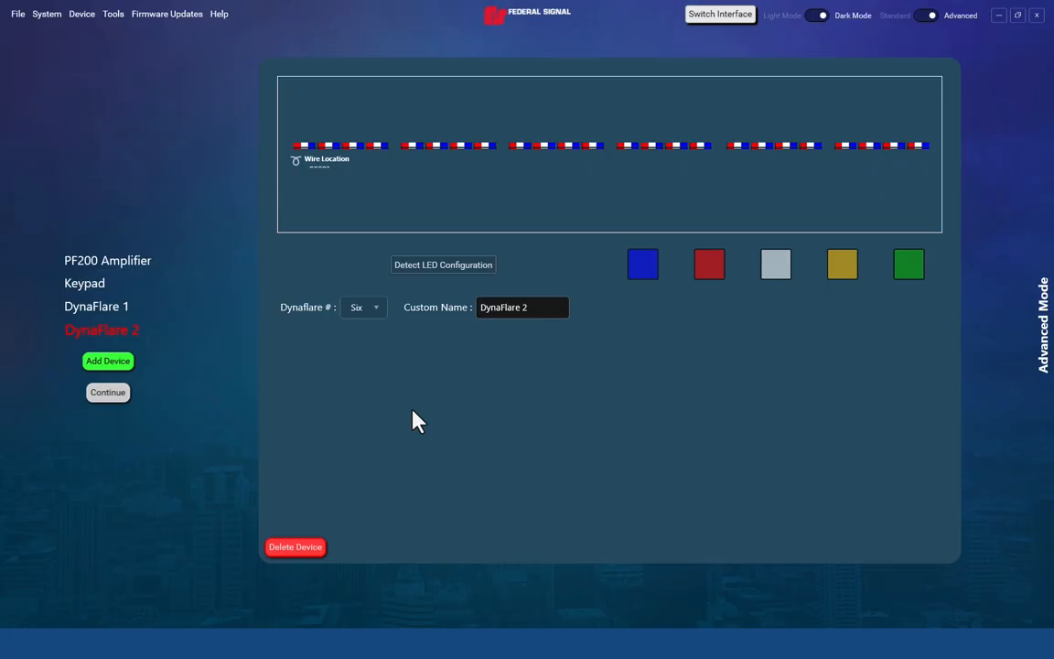
# - Set the custom name of DynaFlare 1 to "Driver Side Running Board"
pyautogui.click(108, 311)
pyautogui.moveTo(527, 310); pyautogui.dragTo(479, 311)
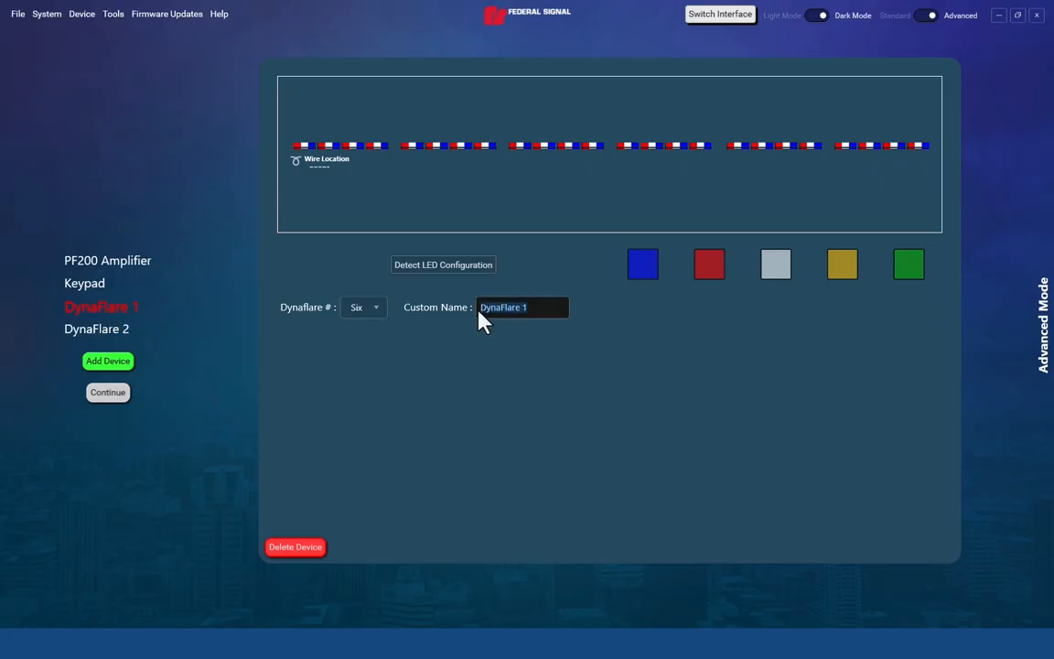
pyautogui.write('Driver Side Running')
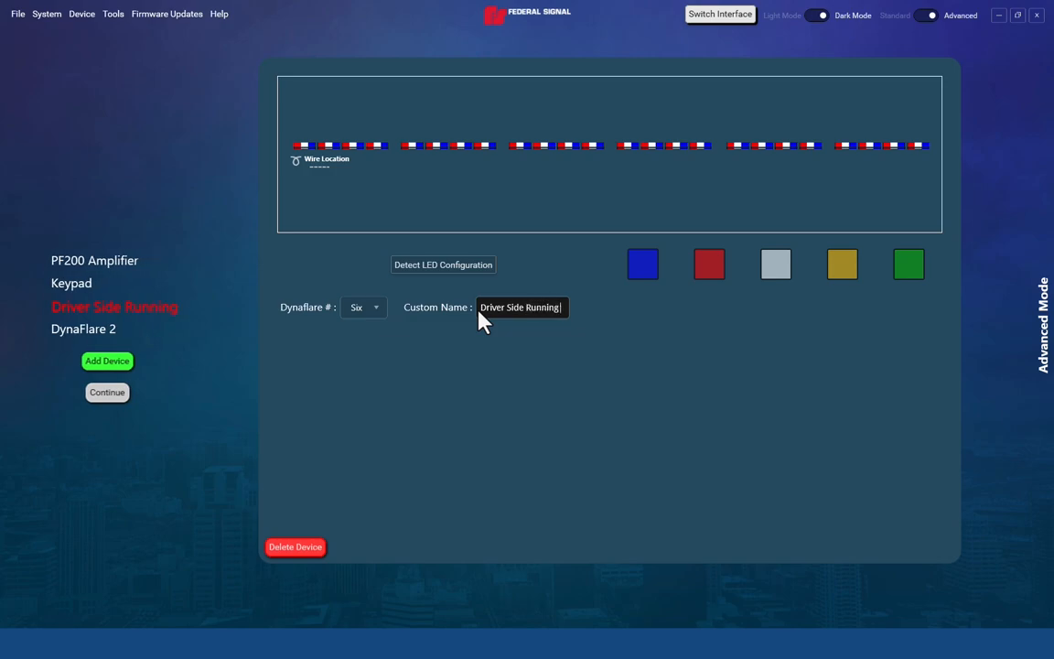
pyautogui.write(' Board')
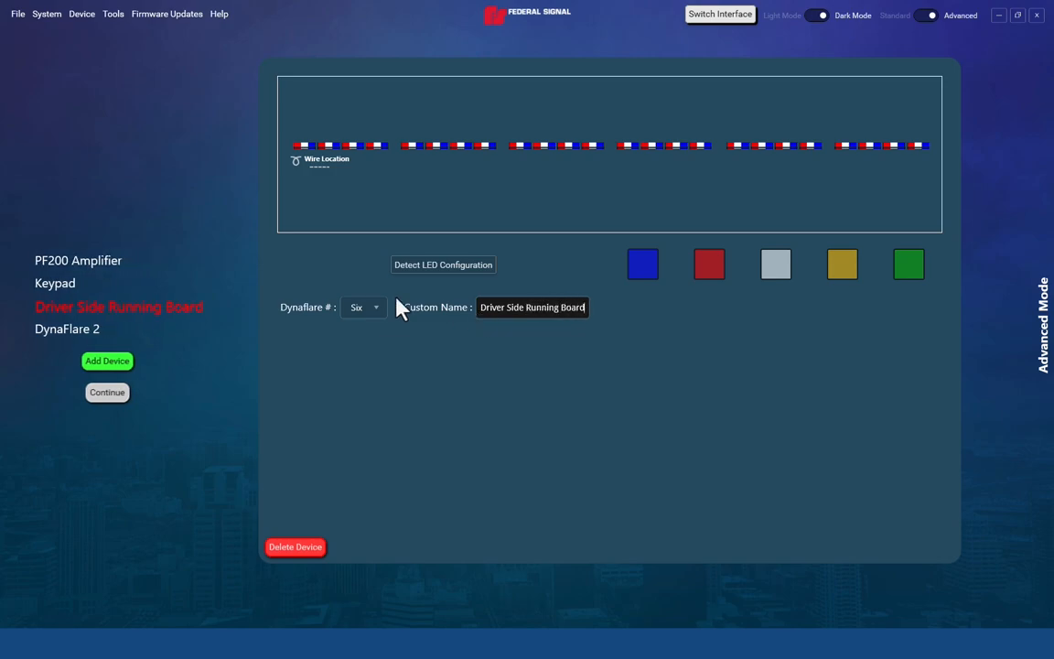
# - Set the custom name of DynaFlare 2 to "Passenger Side Running Board"
pyautogui.click(96, 331)
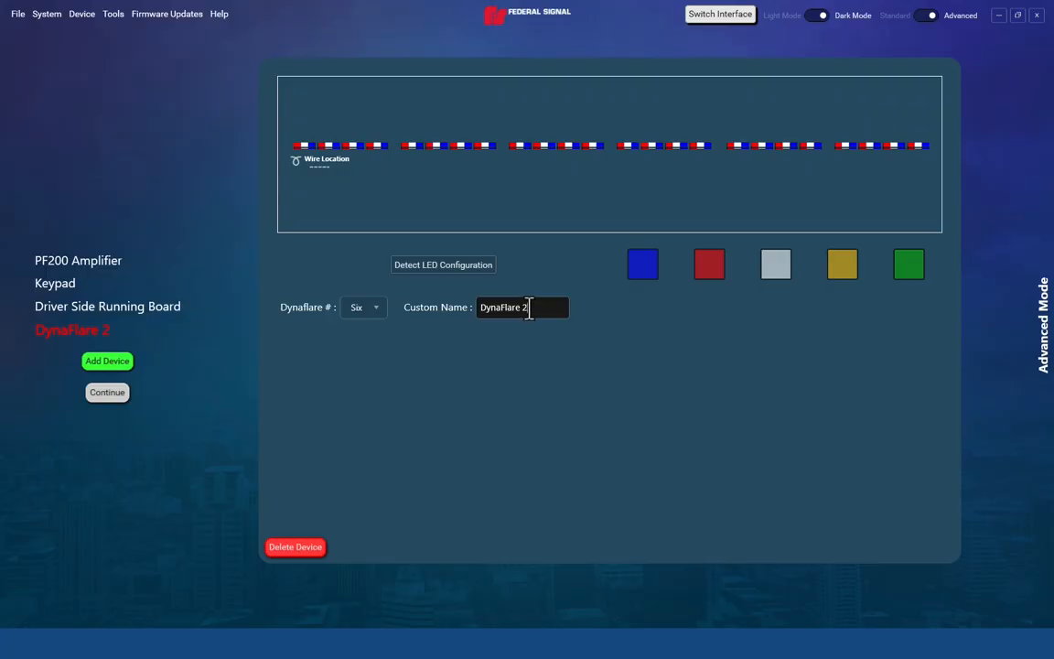
pyautogui.moveTo(529, 310); pyautogui.dragTo(479, 307)
pyautogui.write('Passenger Side Running Board')
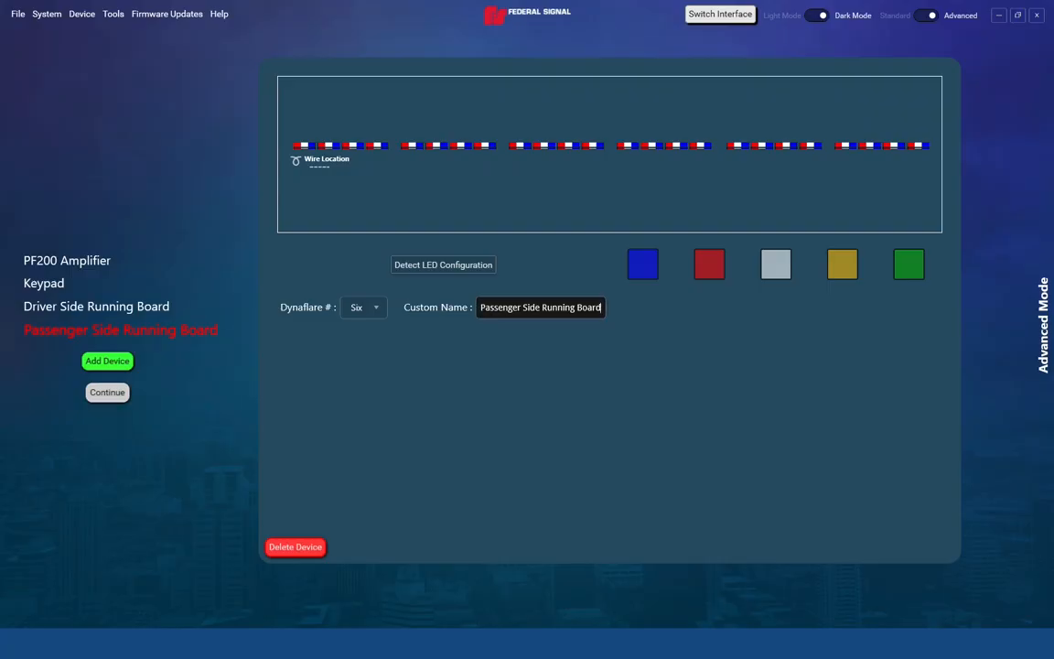
# - Assign device IDs, mapping the first detected DynaFlare to Driver Side Running Board and the second to Passenger Side Running Board
pyautogui.click(73, 13)
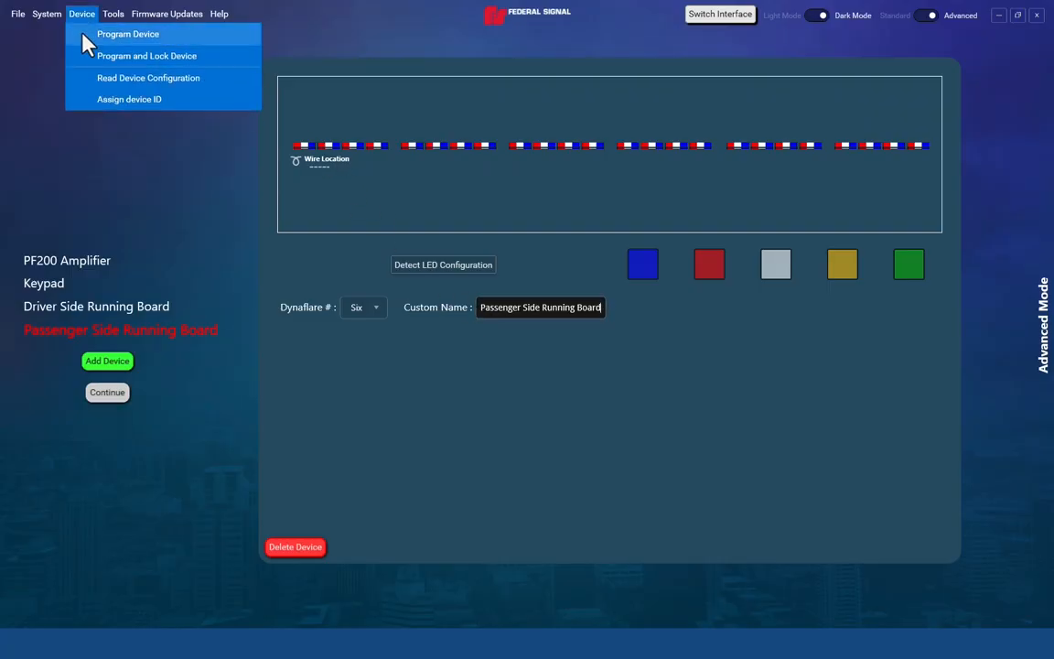
pyautogui.click(106, 101)
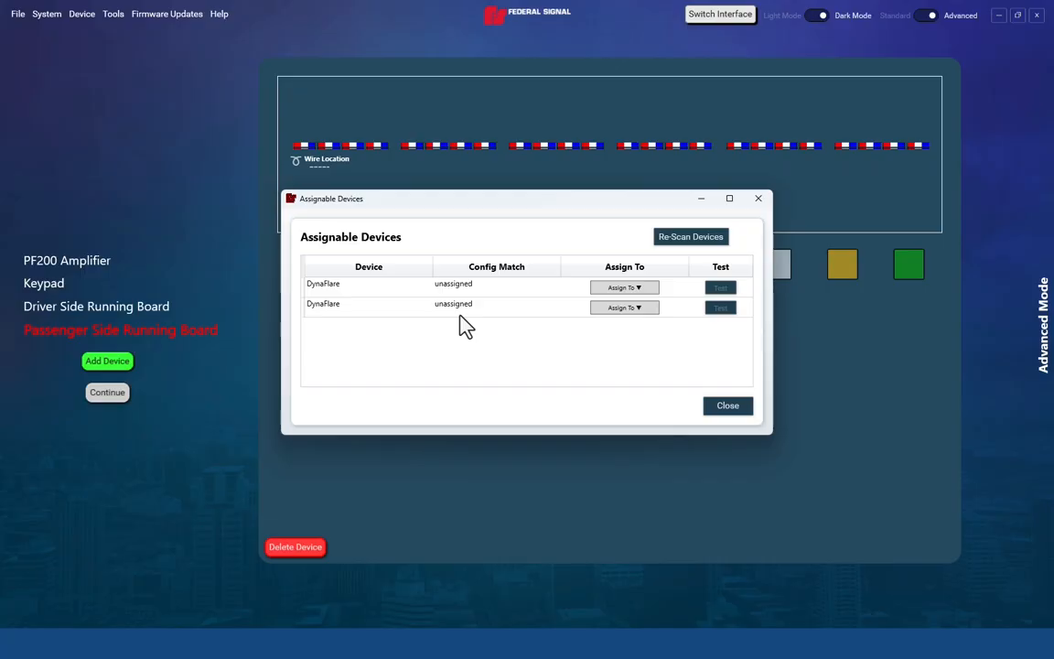
pyautogui.click(629, 289)
pyautogui.click(629, 289)
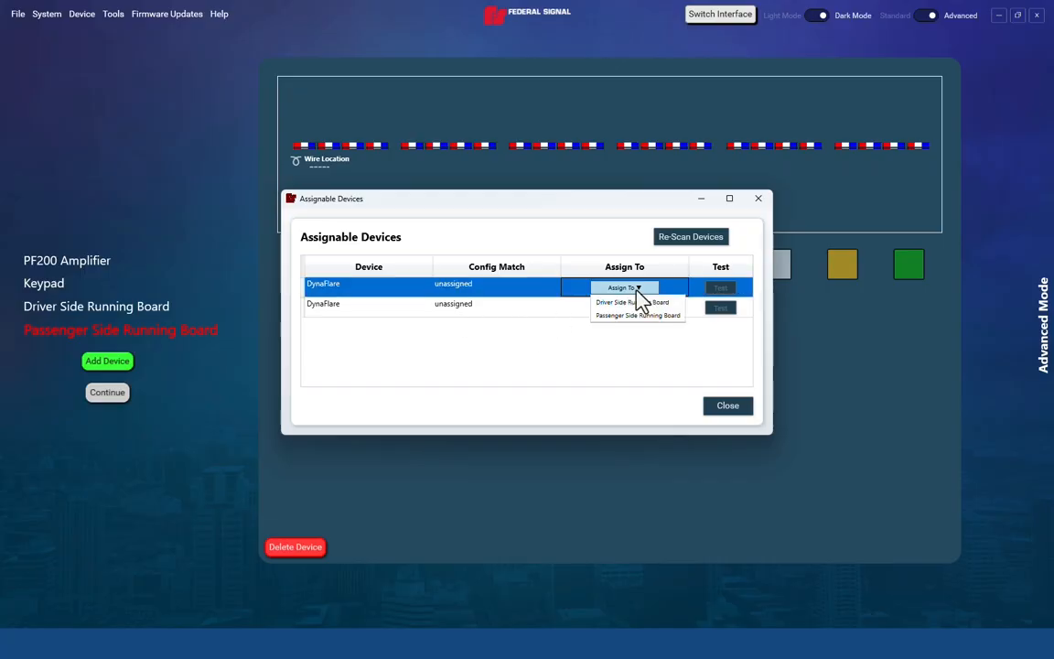
pyautogui.click(630, 303)
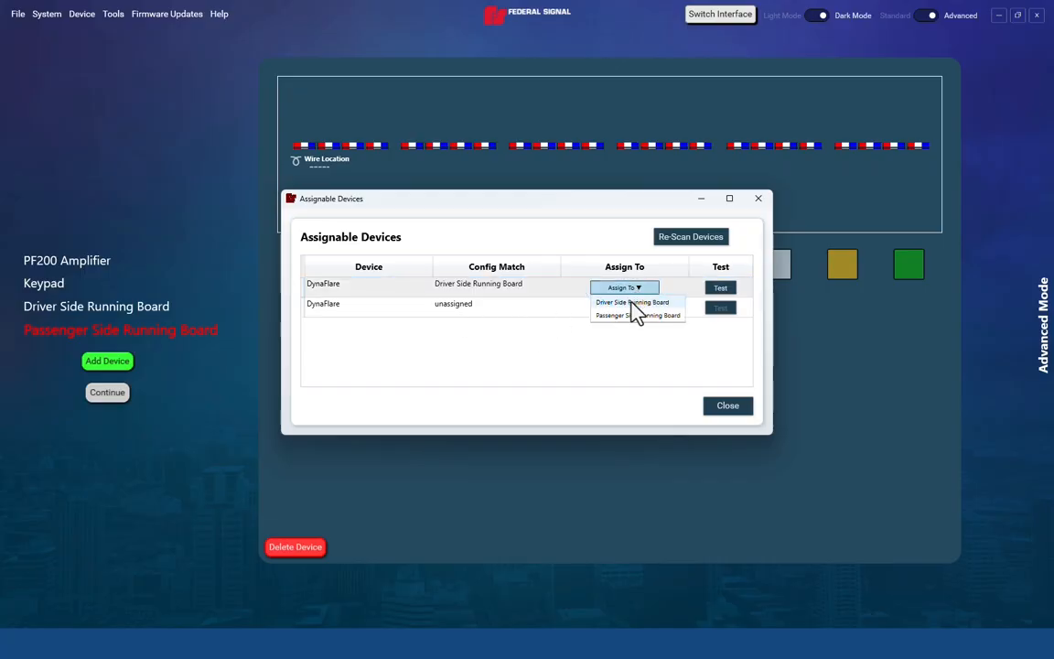
pyautogui.click(631, 312)
pyautogui.click(631, 311)
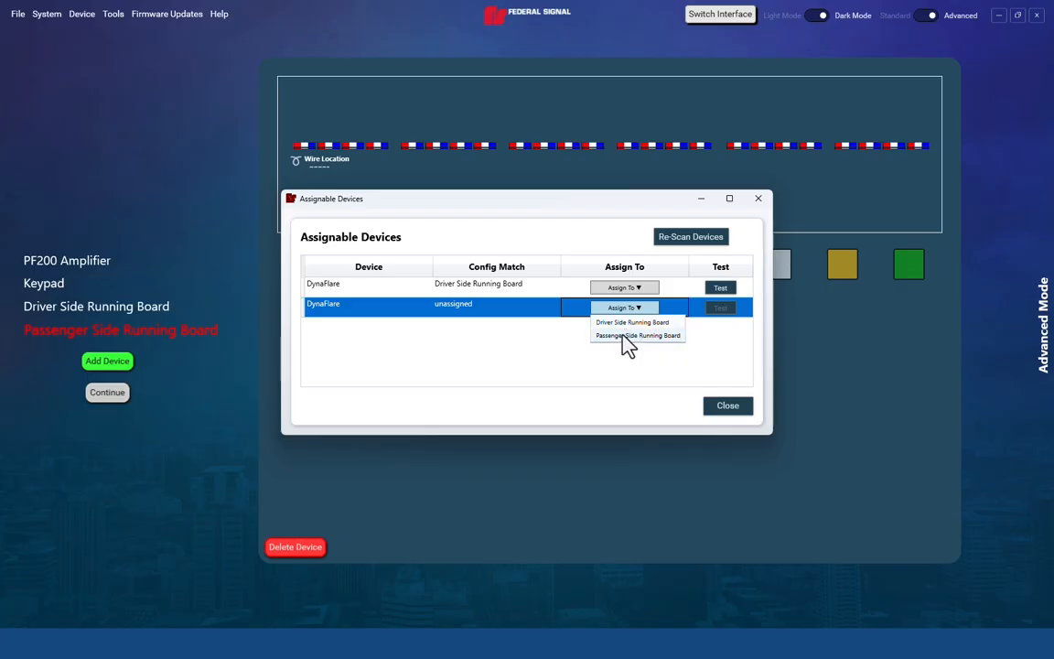
pyautogui.click(623, 335)
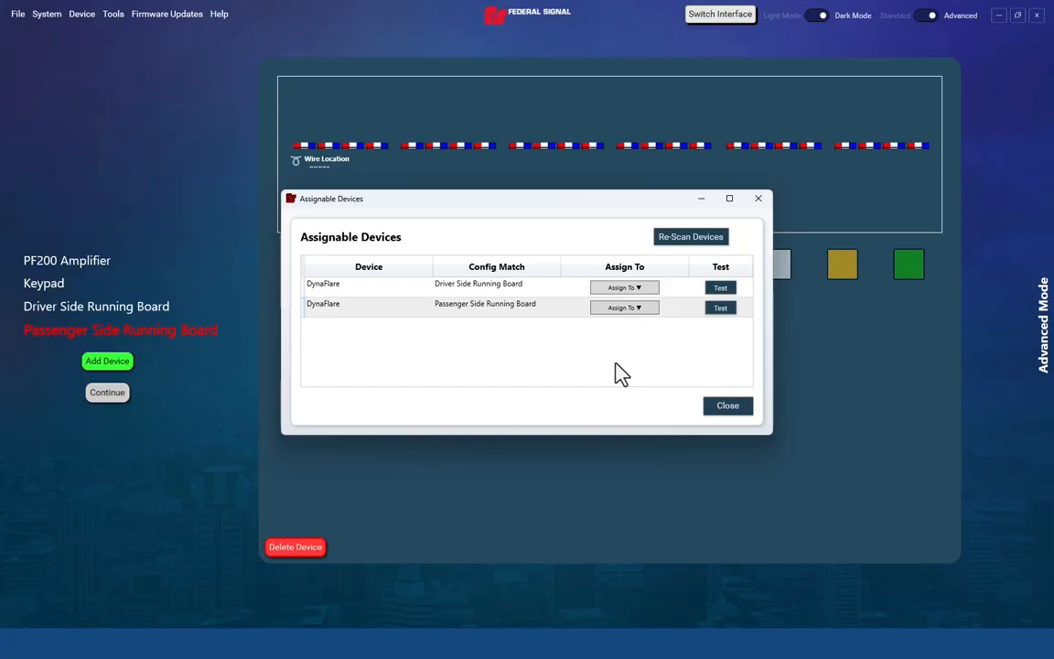
# - Re-scan the assignable devices to check both running board assignments, and close the Assignable Devices window
pyautogui.click(698, 245)
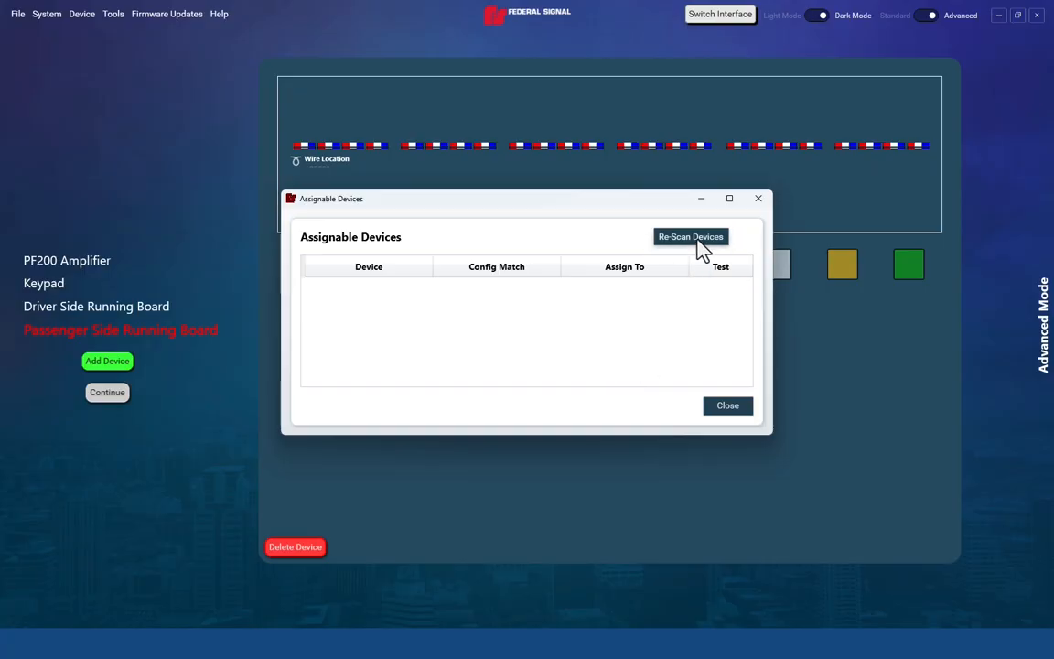
pyautogui.click(528, 342)
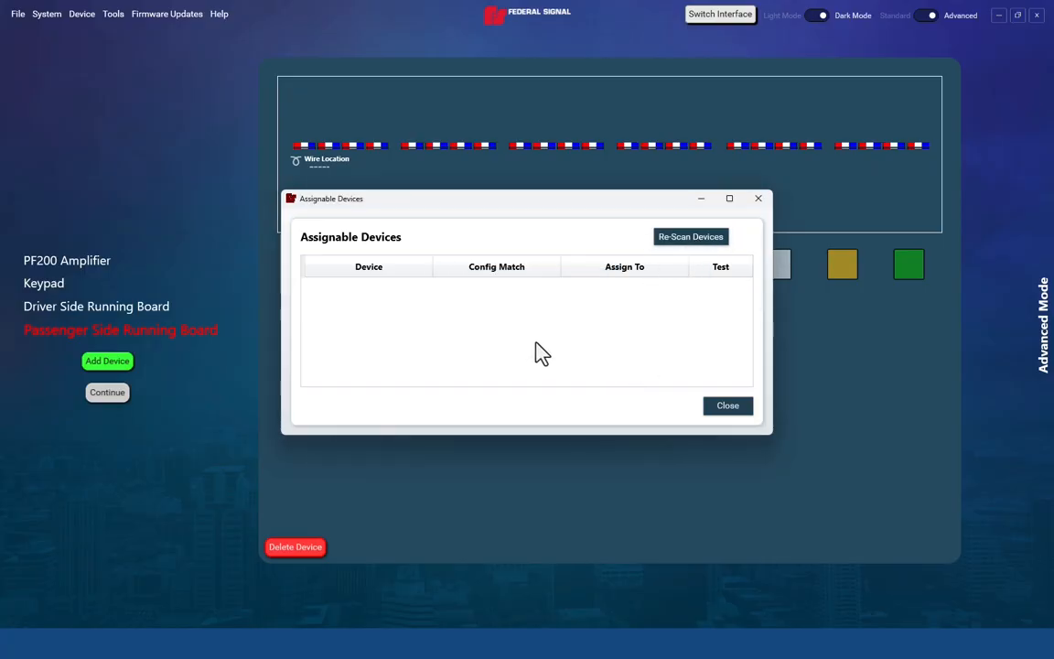
pyautogui.click(676, 249)
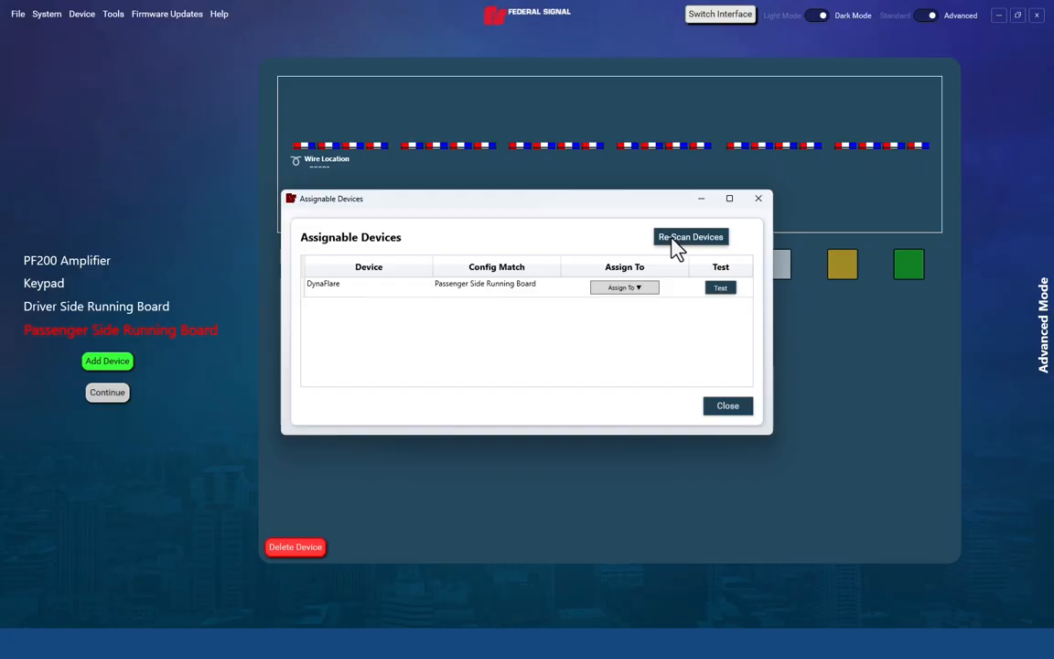
pyautogui.click(675, 249)
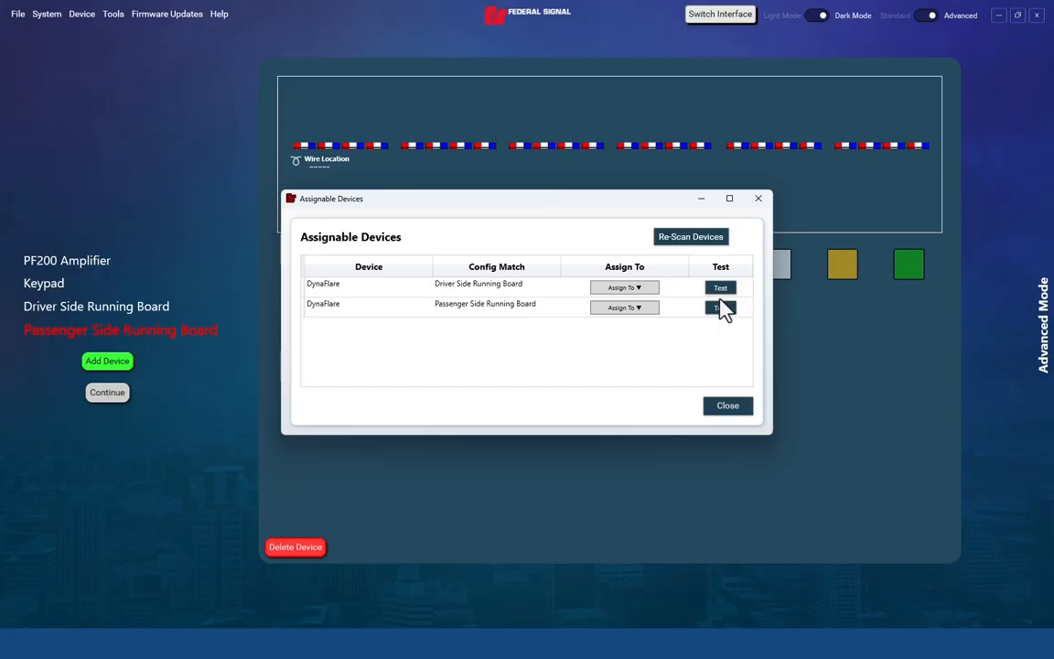
pyautogui.click(729, 408)
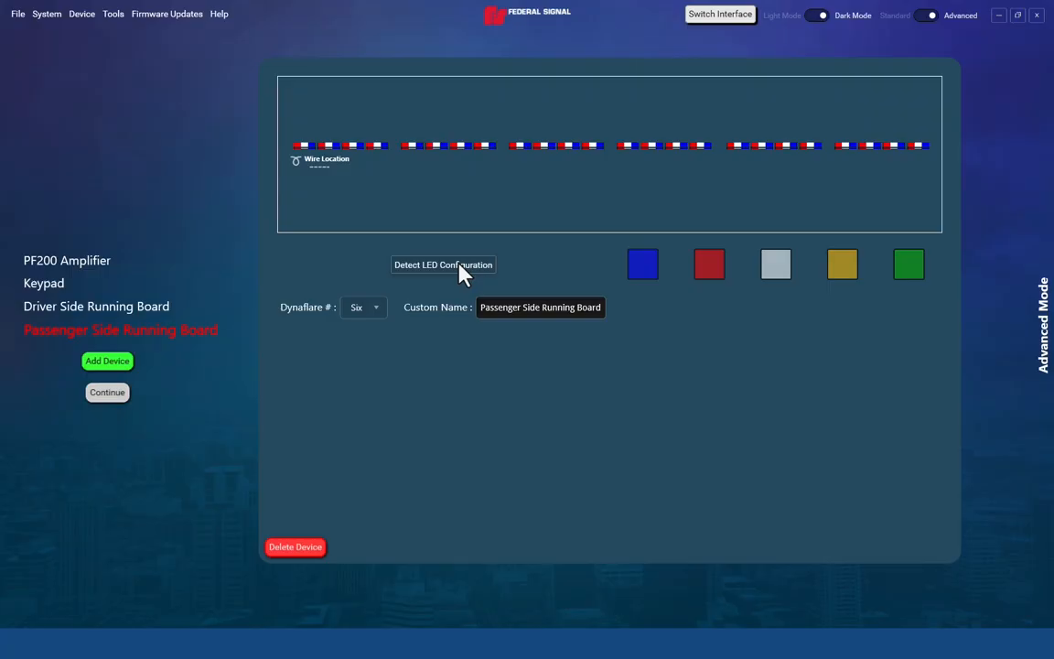
# - Program Slide Switch 1 with the prebuilt Pursuit DynaFlare pattern, red and white on the driver side board and blue and white on the passenger side
pyautogui.click(114, 399)
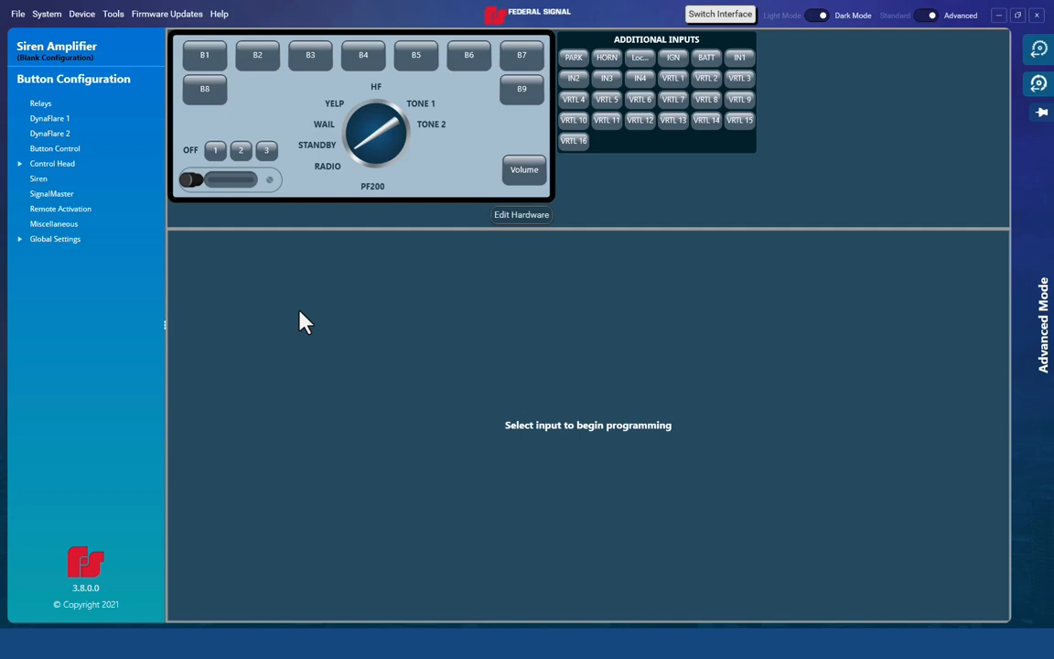
pyautogui.click(216, 151)
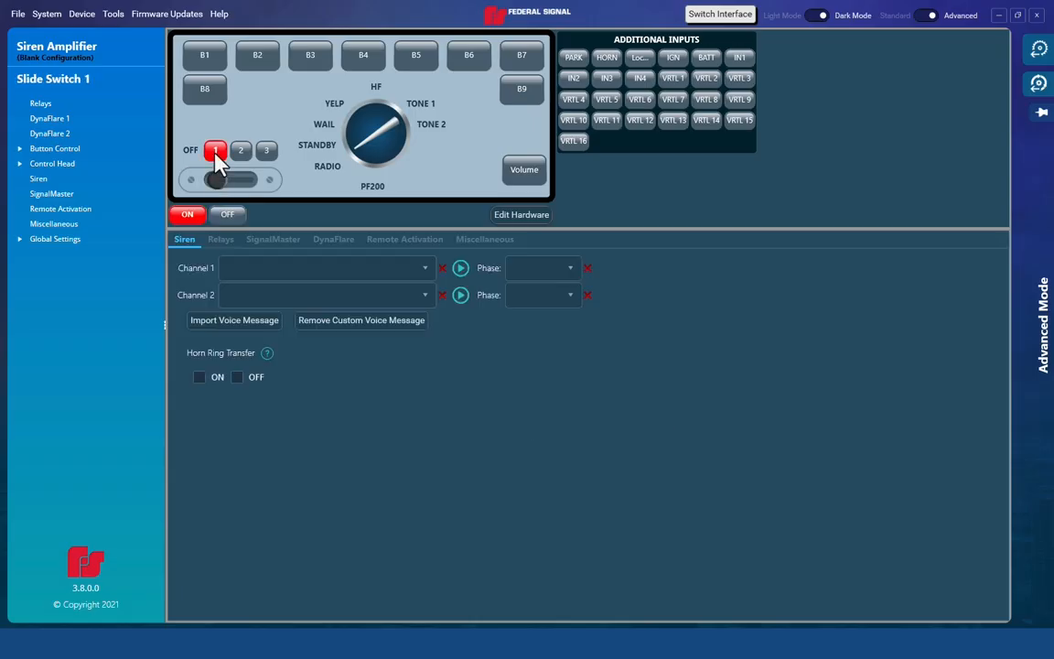
pyautogui.click(333, 241)
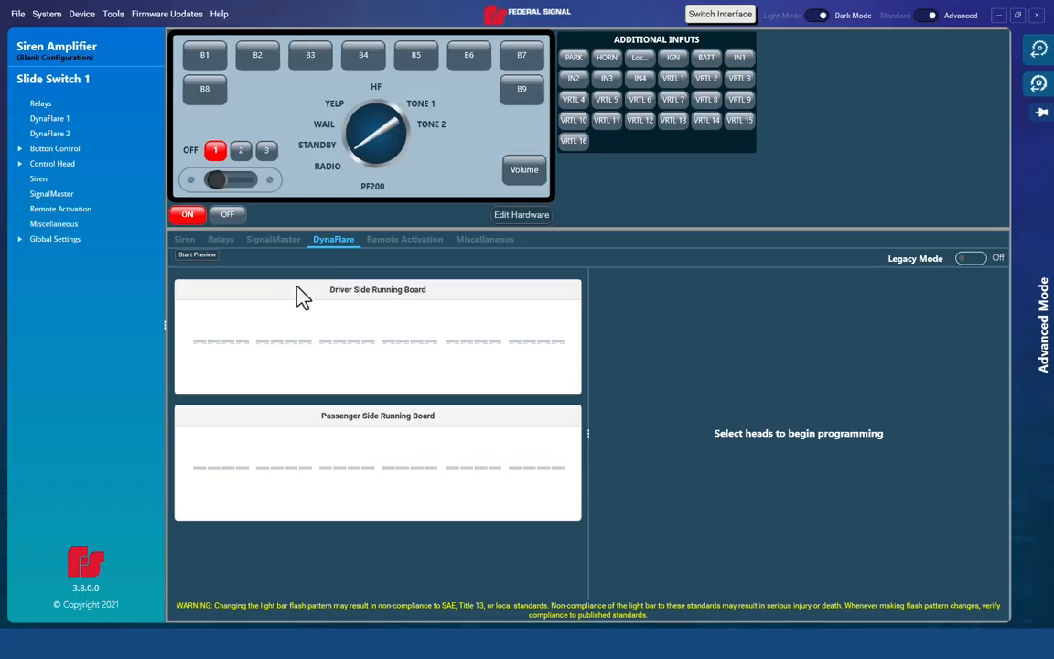
pyautogui.moveTo(192, 327); pyautogui.dragTo(592, 344)
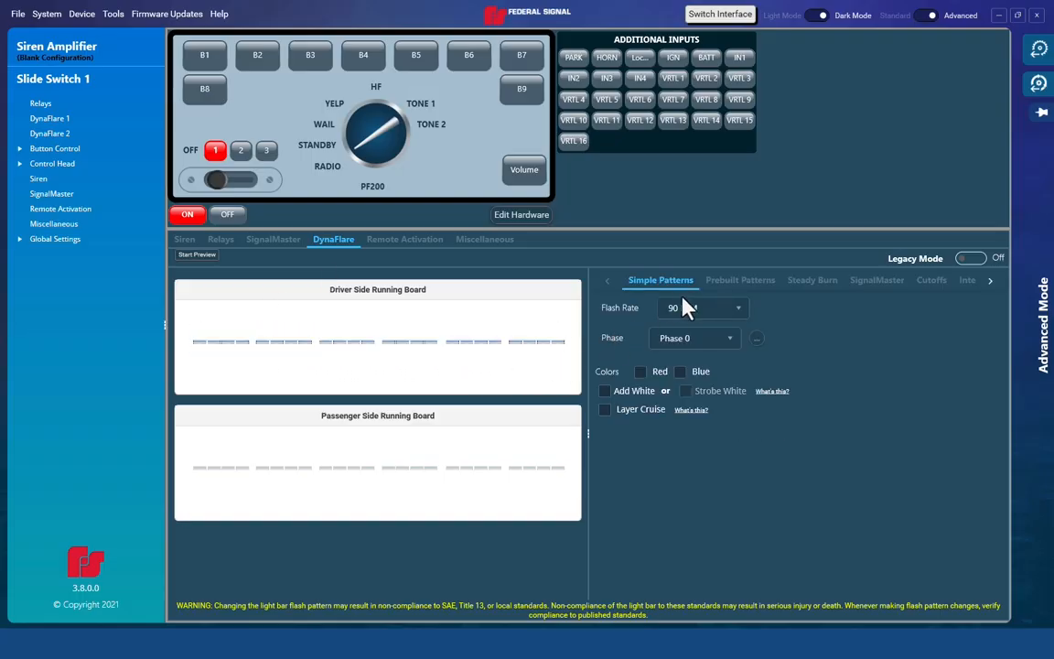
pyautogui.click(737, 280)
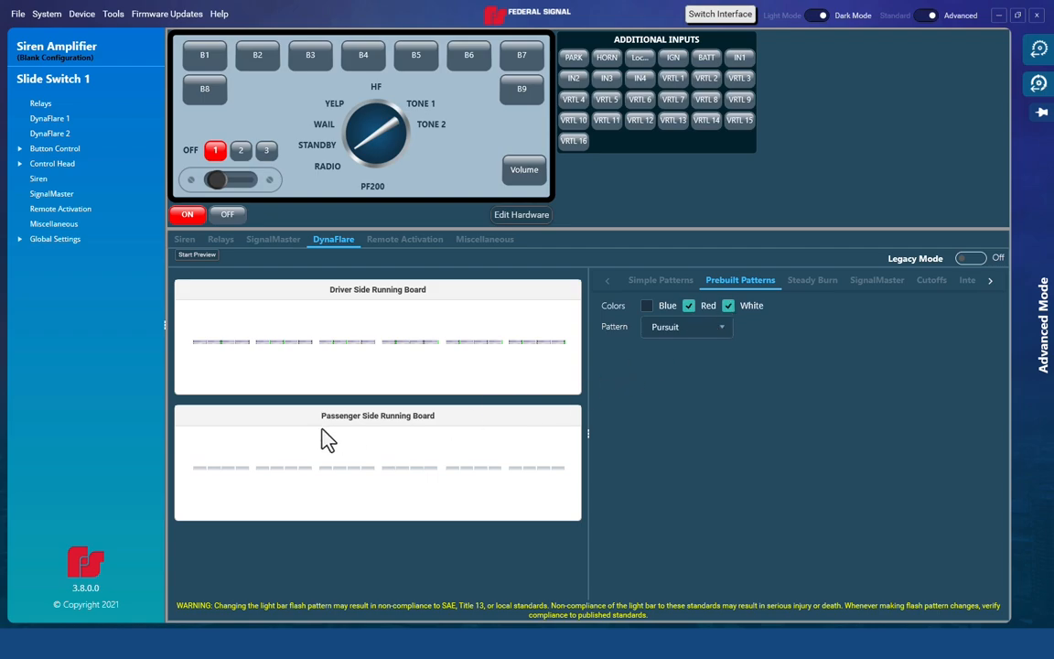
pyautogui.moveTo(190, 447); pyautogui.dragTo(601, 447)
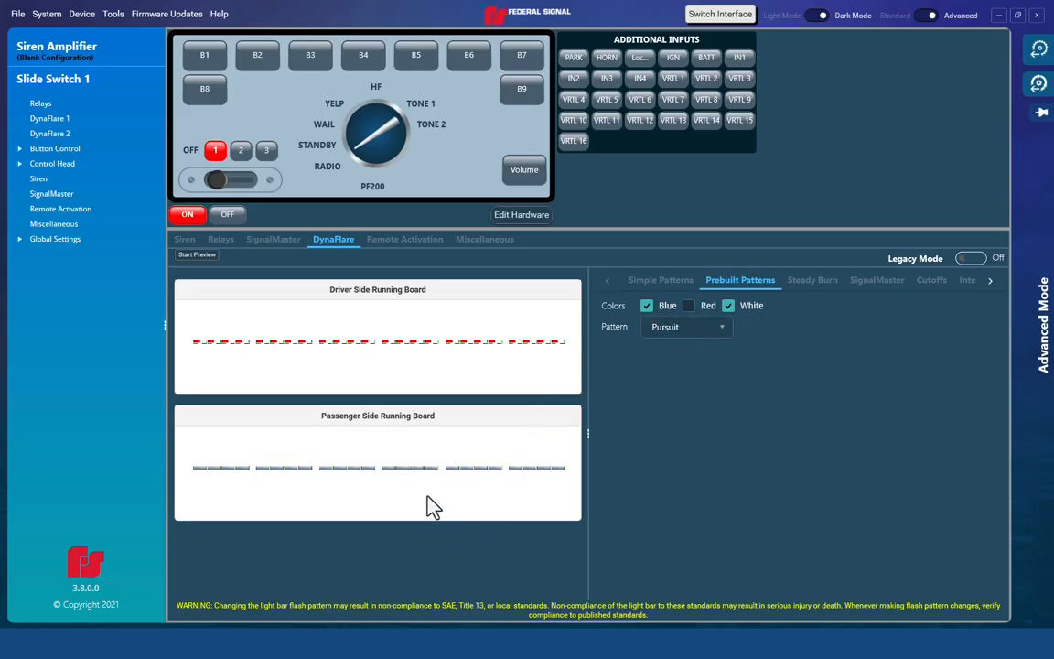
# - Preview the Slide Switch 1 flash patterns on the passenger side and driver side running boards
pyautogui.click(202, 256)
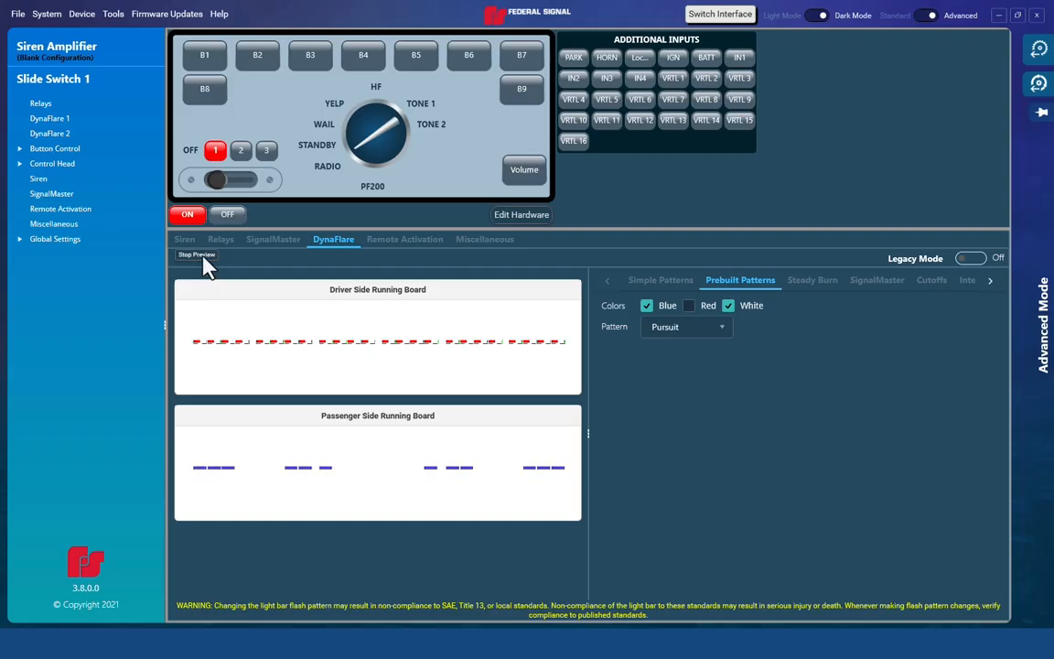
pyautogui.moveTo(185, 313); pyautogui.dragTo(567, 360)
pyautogui.click(202, 256)
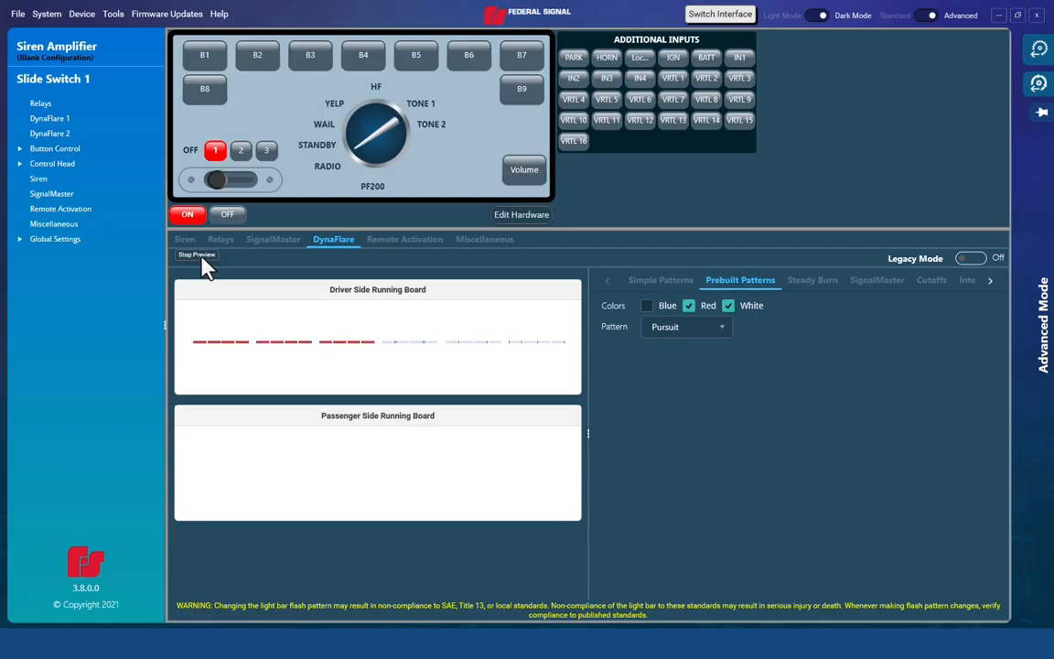